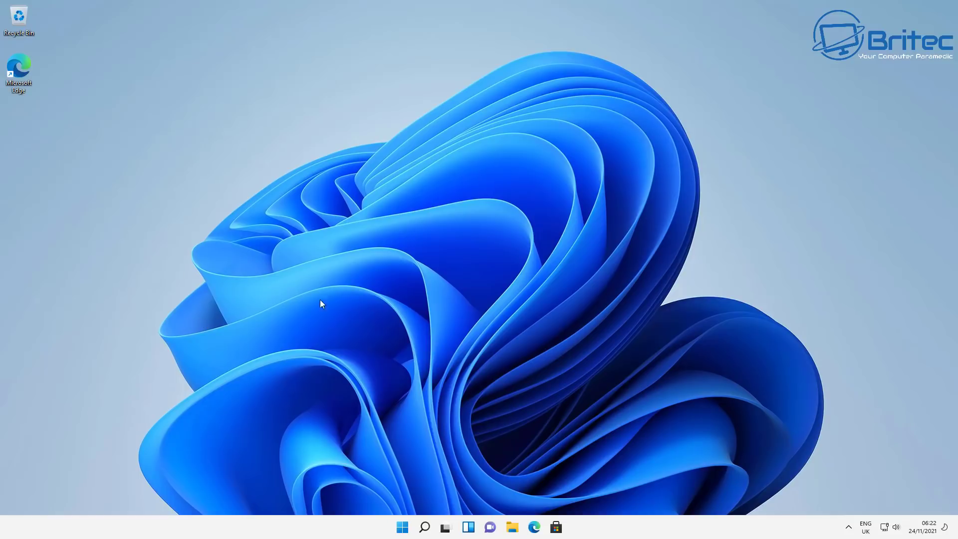
Open Settings' About page and verify the Edition line reads Windows 11 Home
left_click(402, 526)
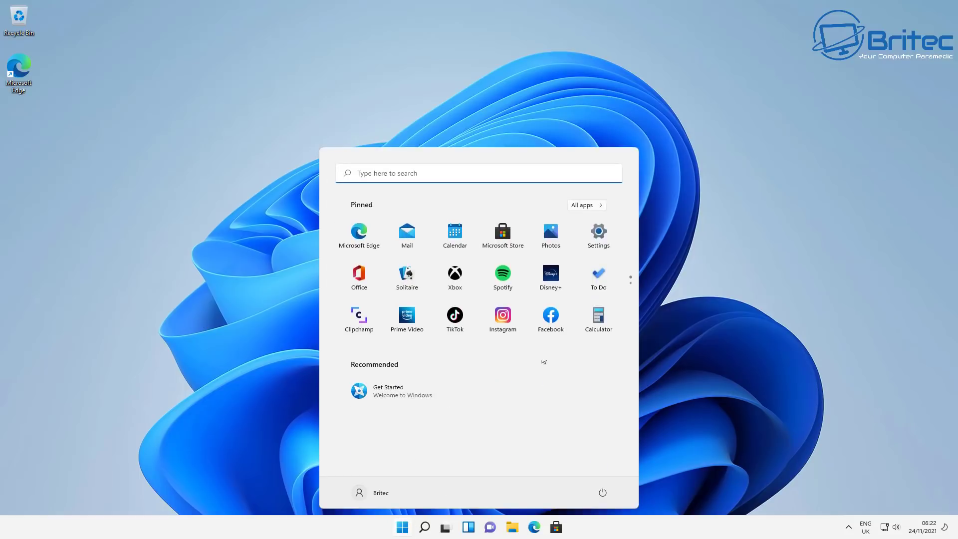
left_click(599, 235)
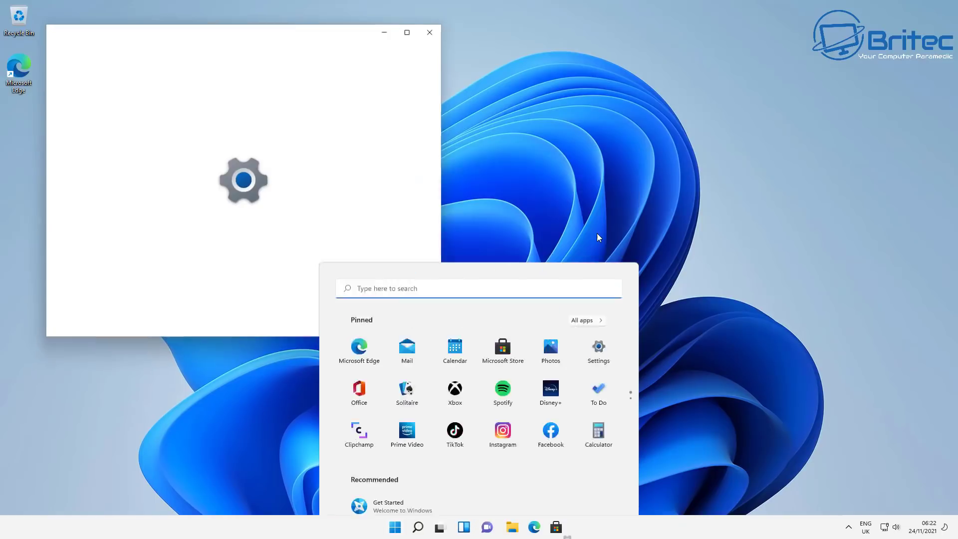
left_click_drag(210, 31, 458, 121)
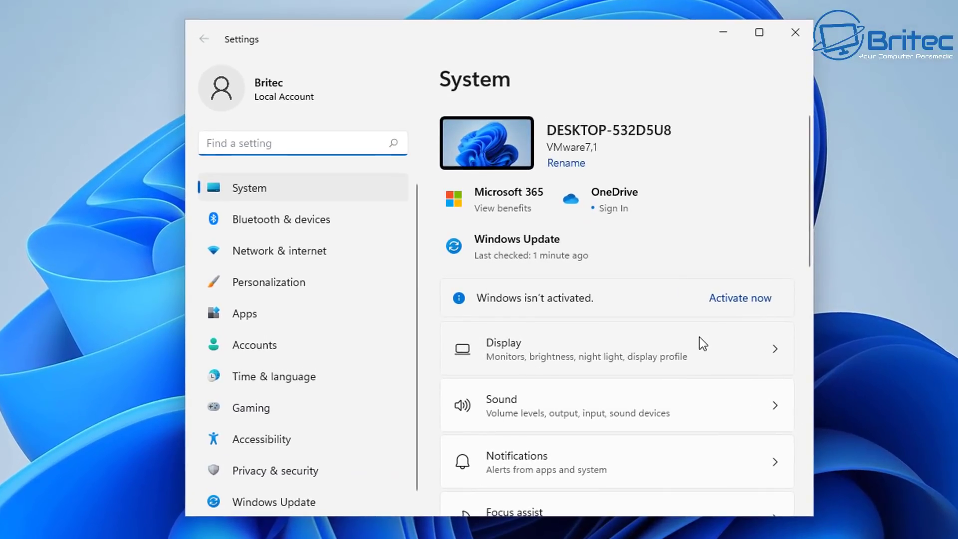
scroll(719, 344, "down", 2)
scroll(721, 344, "up", 1)
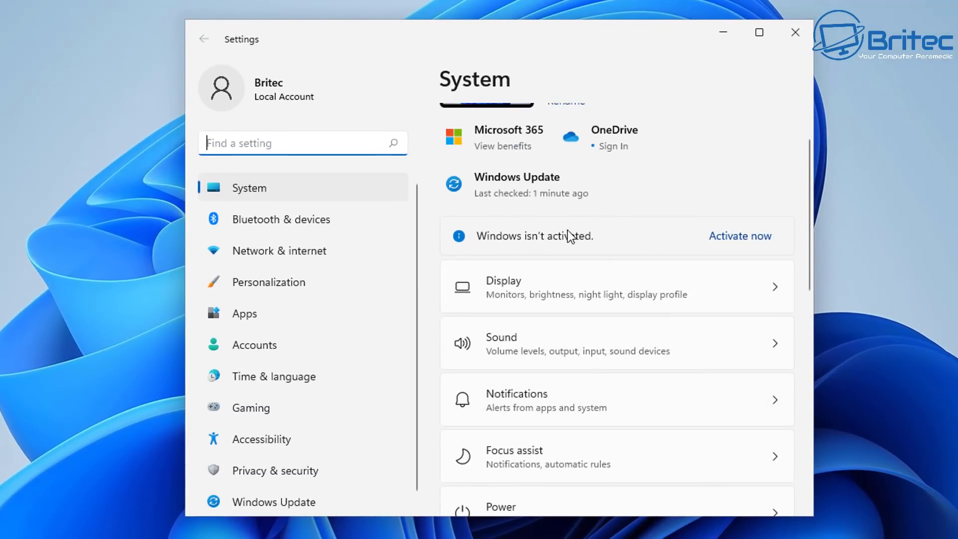
left_click_drag(810, 209, 801, 474)
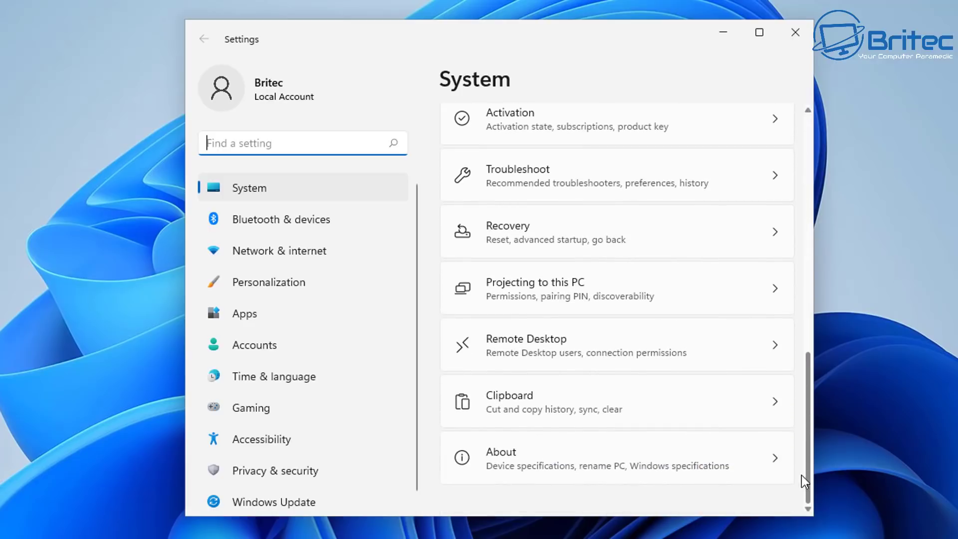
left_click(512, 453)
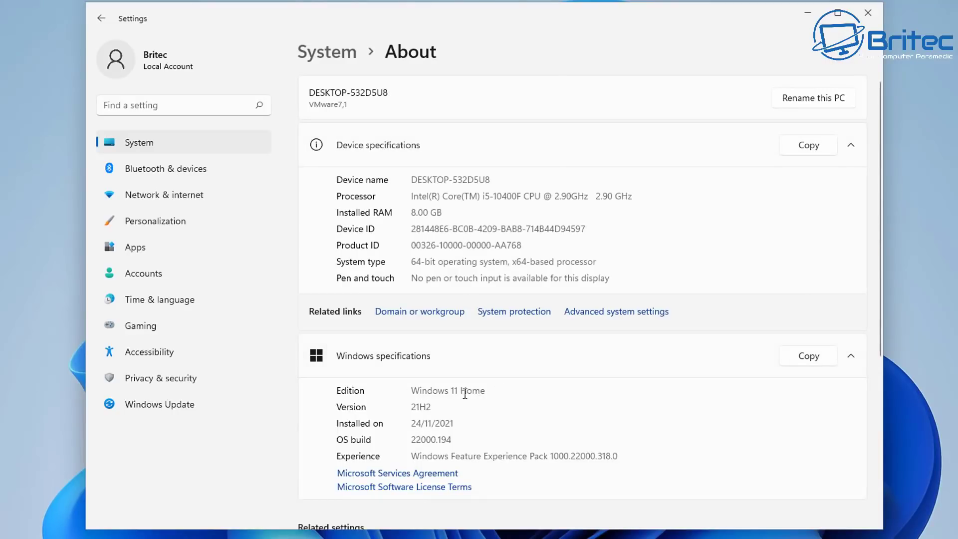
left_click_drag(492, 391, 380, 391)
left_click(534, 421)
Close Settings and change the CDKeySales search from 'windows 10' to 'windows 11'
left_click(875, 13)
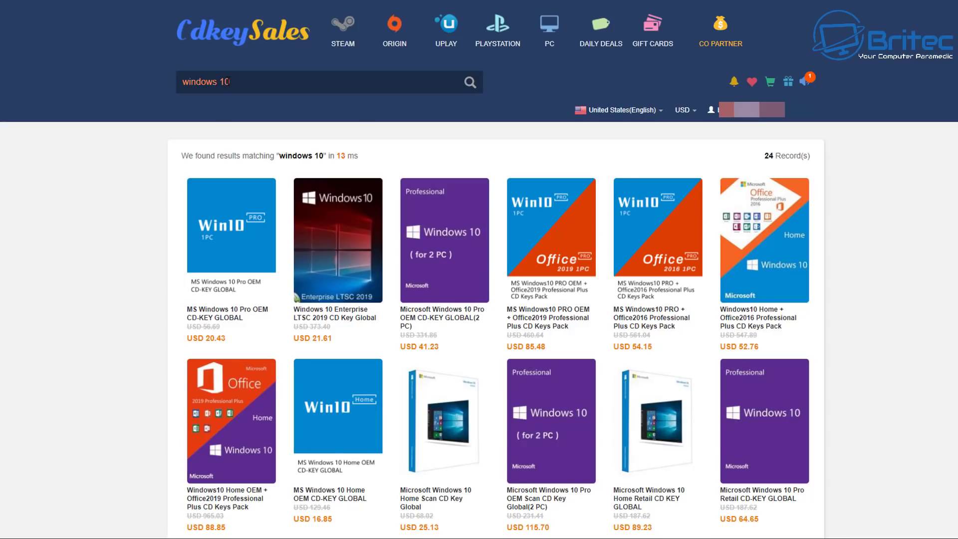
left_click_drag(229, 82, 237, 85)
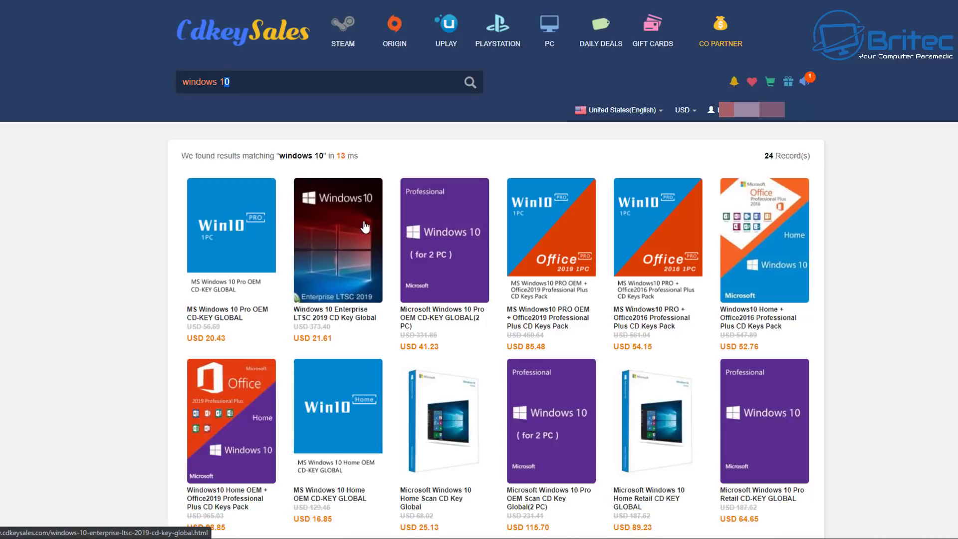
type("1")
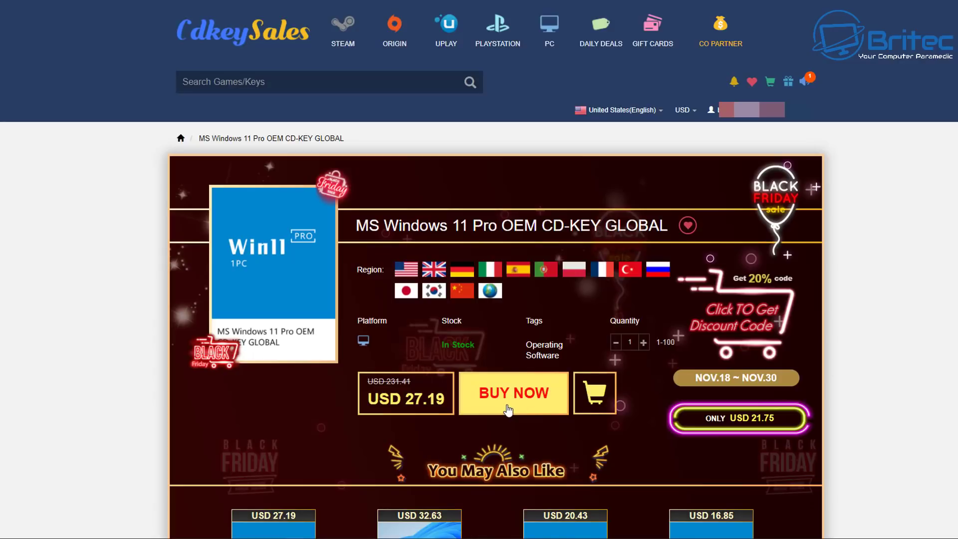
Buy the Windows 11 Pro key and apply promo code BR09, cutting the total to USD 17.67
left_click(508, 411)
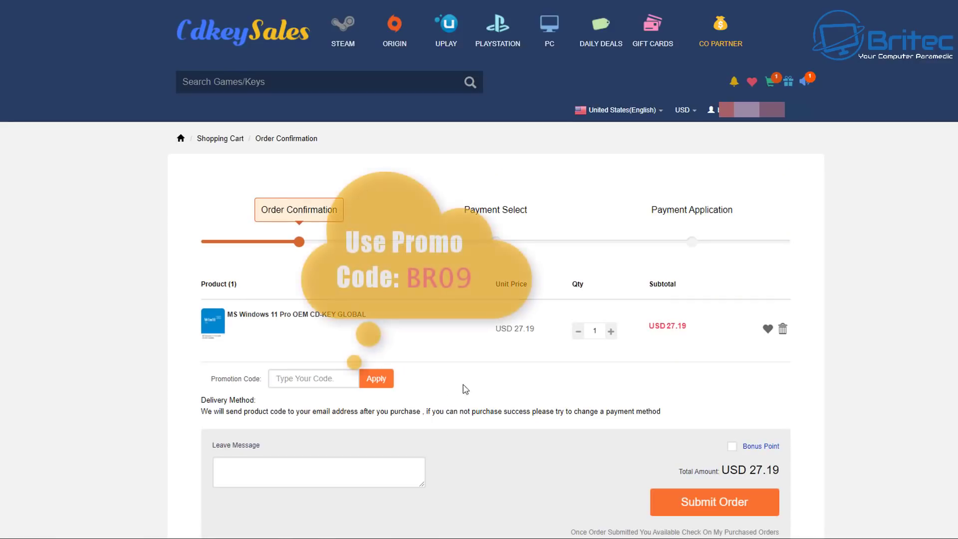
left_click(287, 382)
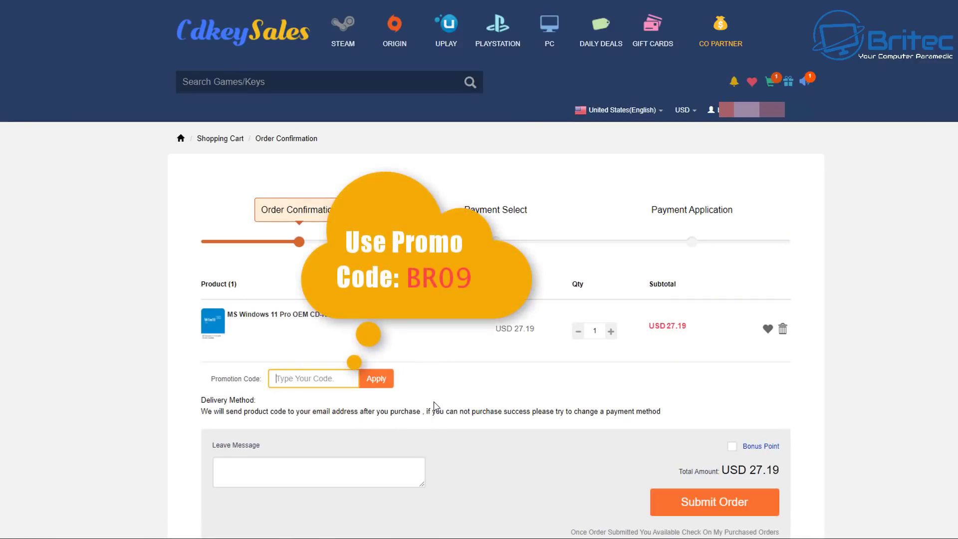
type("BR09")
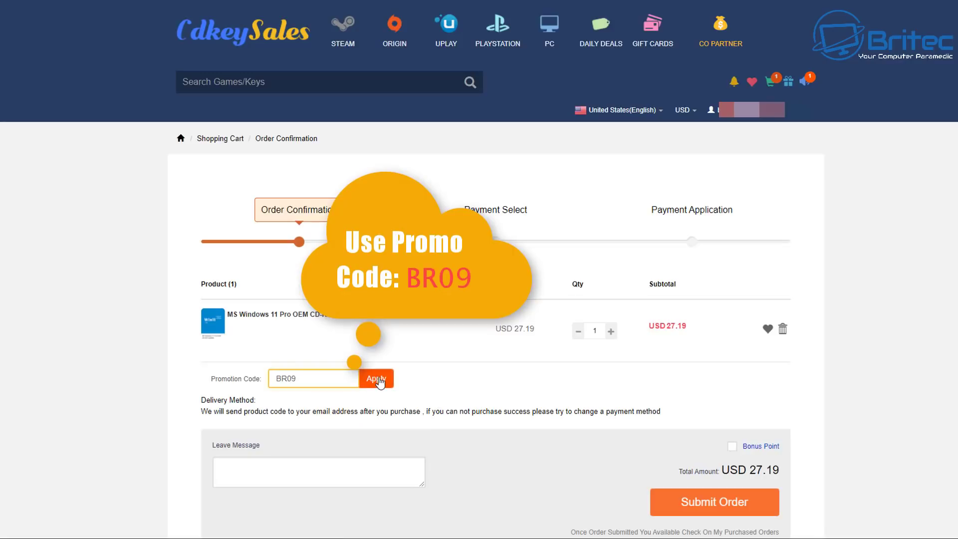
left_click(378, 380)
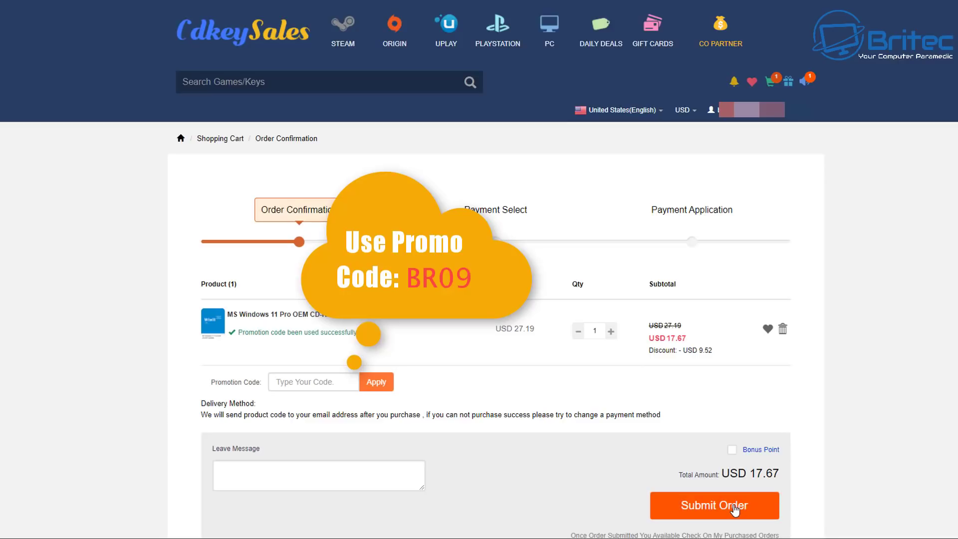
Submit the USD 17.67 order and select PayPal as the payment method
left_click(734, 509)
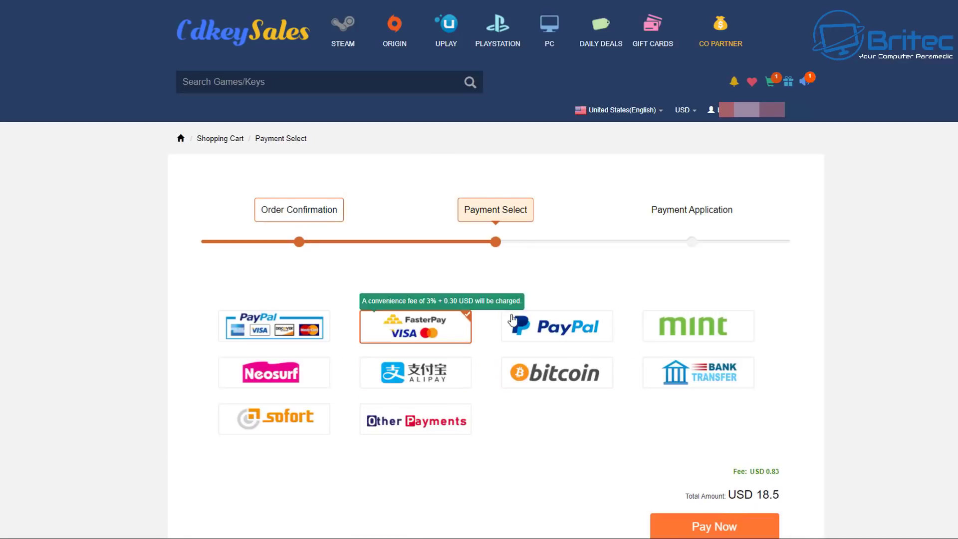
left_click(544, 326)
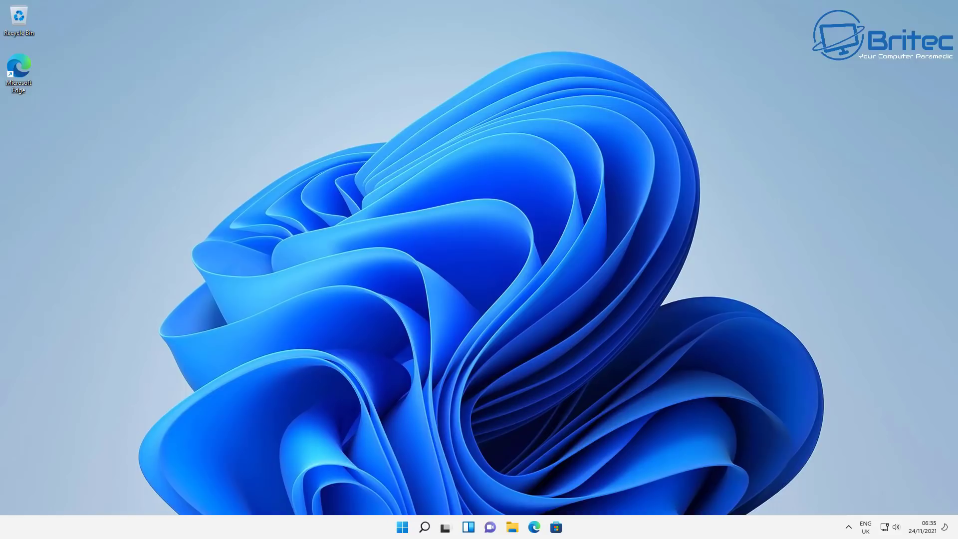
Reopen Settings, go to Activation for Windows 11 Home and choose Change product key
left_click(212, 436)
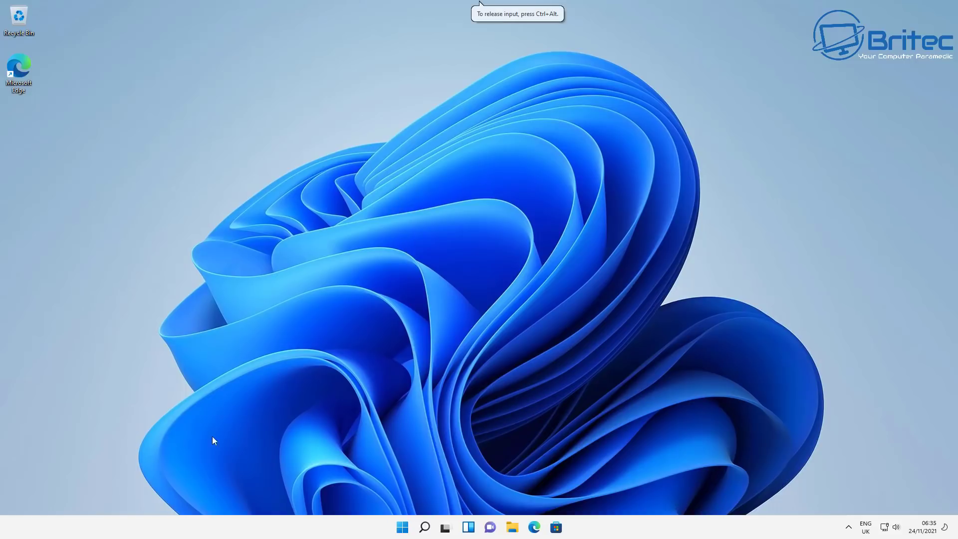
left_click(402, 527)
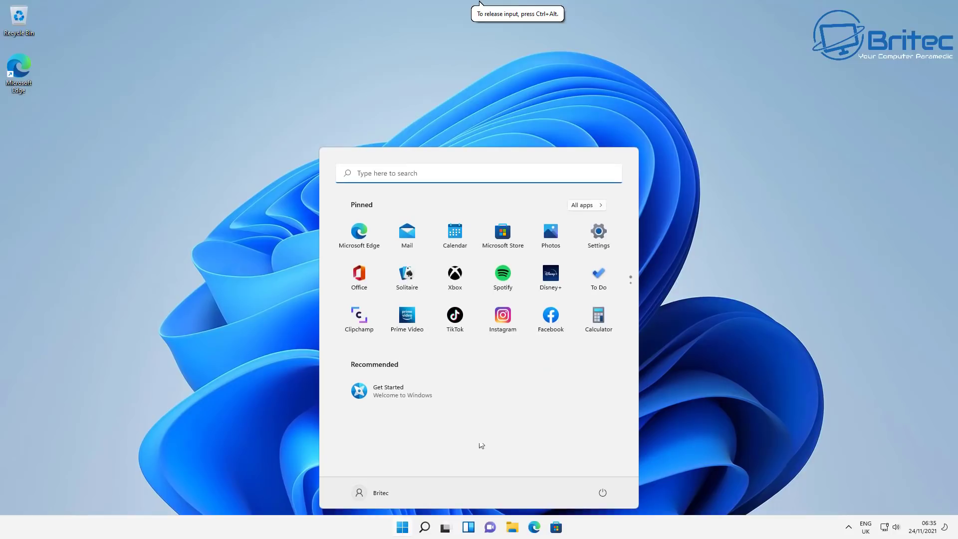
left_click(599, 234)
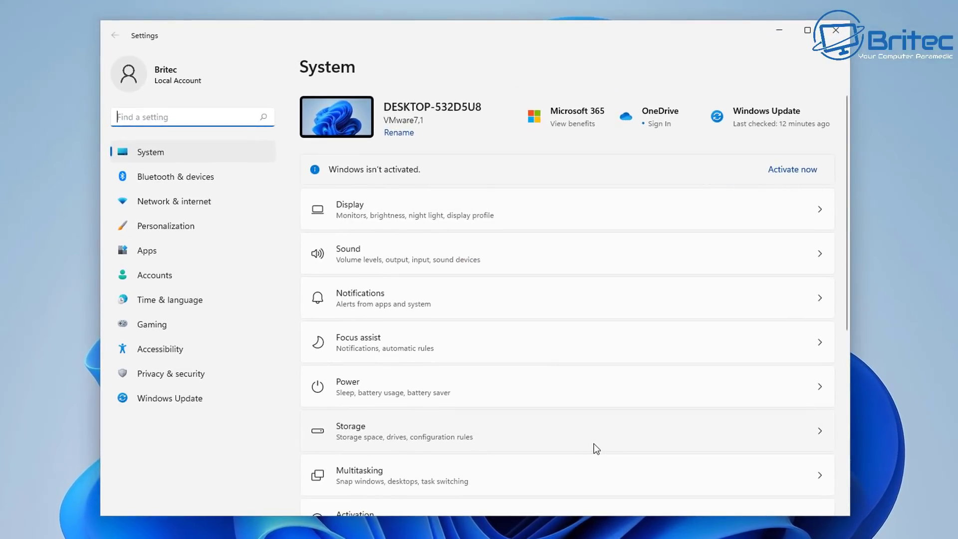
scroll(596, 449, "down", 3)
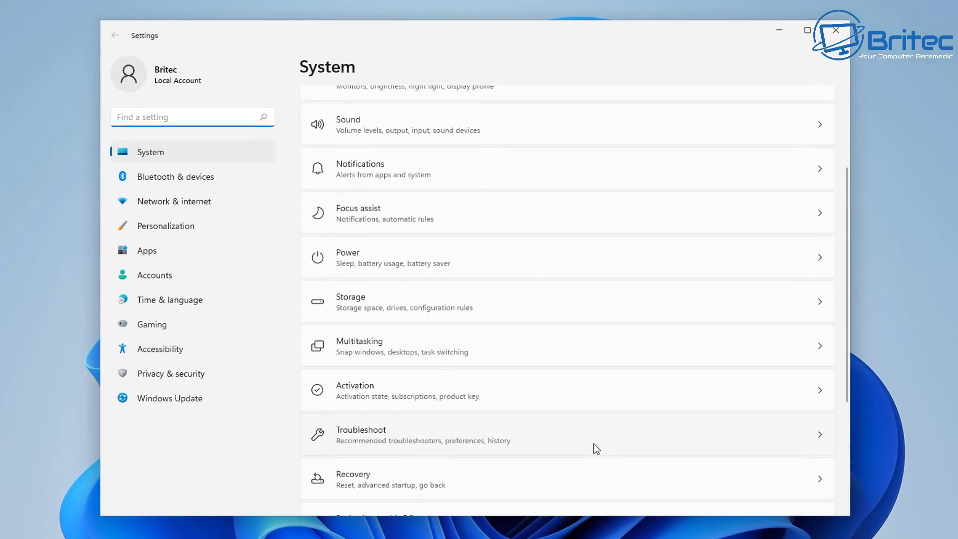
scroll(492, 438, "up", 3)
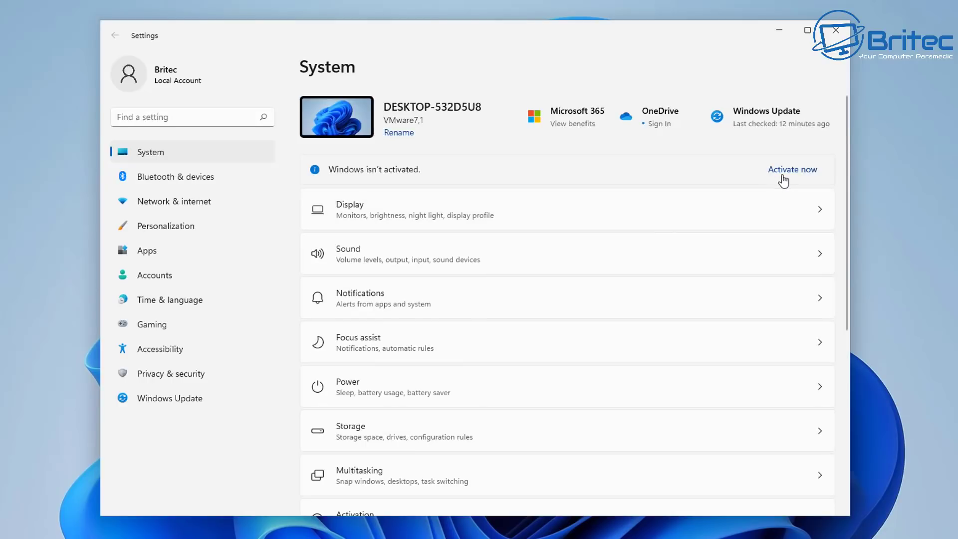
left_click(784, 176)
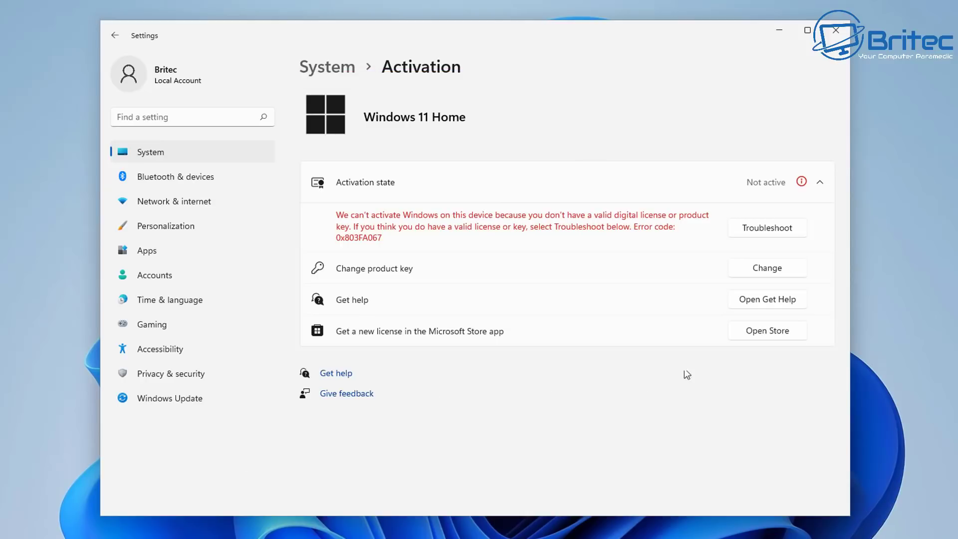
left_click(768, 269)
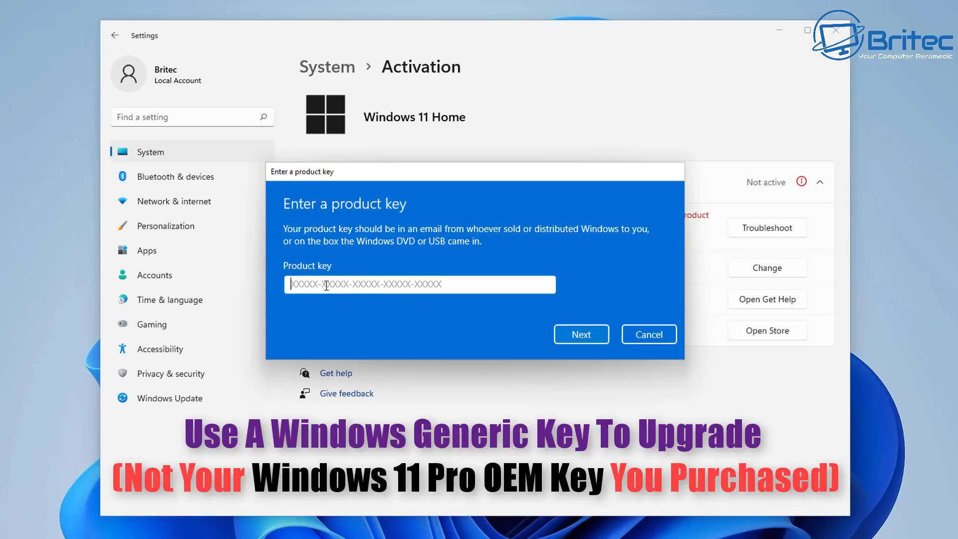
Paste the generic Windows 11 Pro upgrade key and submit it
key("ctrl+v")
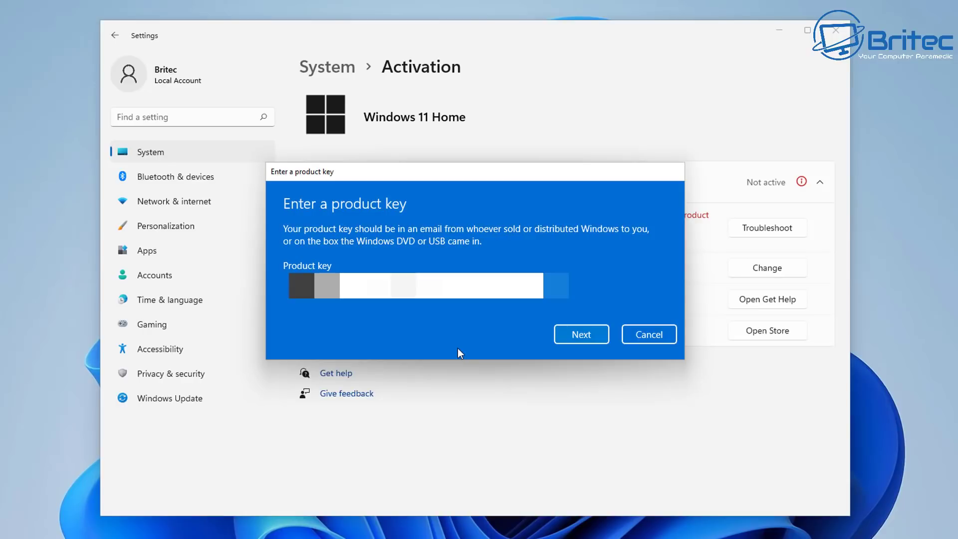
left_click(582, 339)
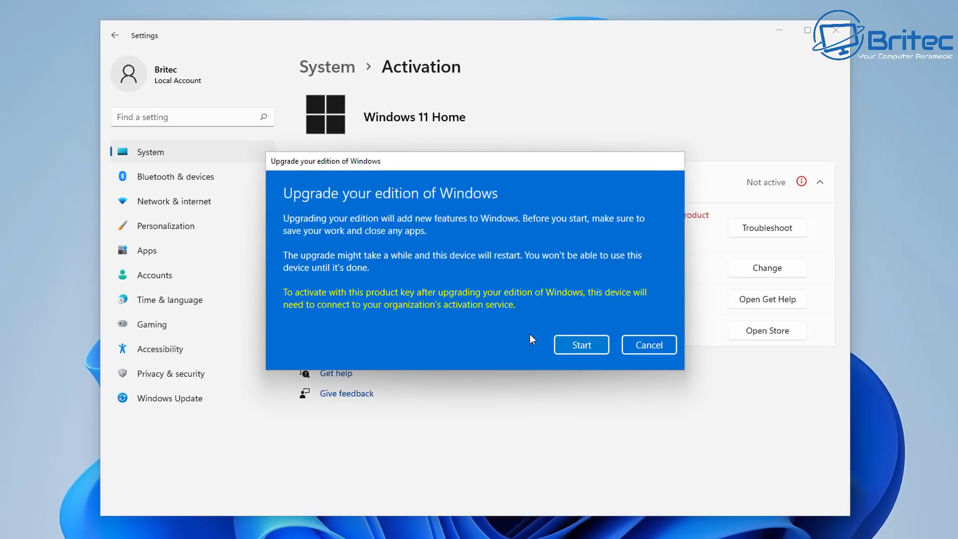
Start the edition upgrade, dismiss the 0x80070490 error, and close Settings
left_click(586, 351)
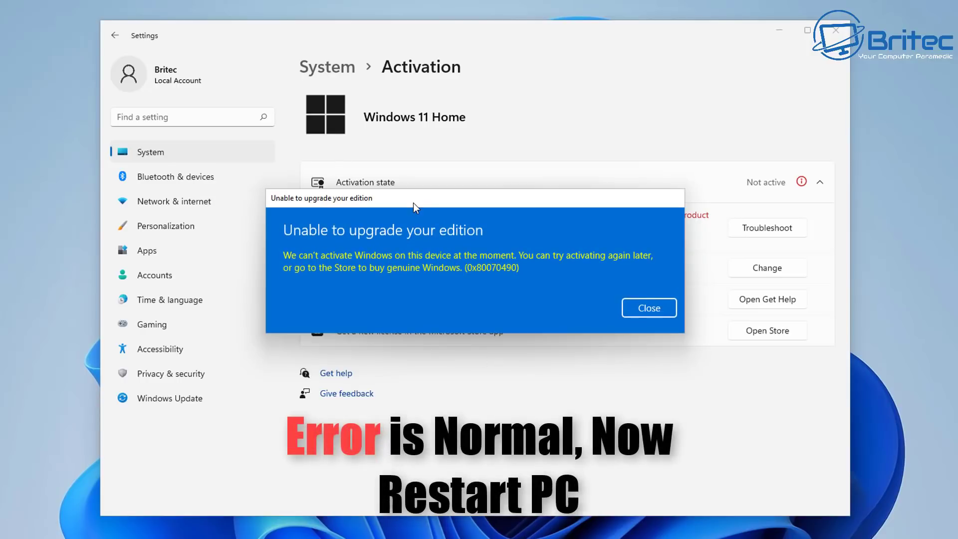
left_click_drag(415, 198, 447, 213)
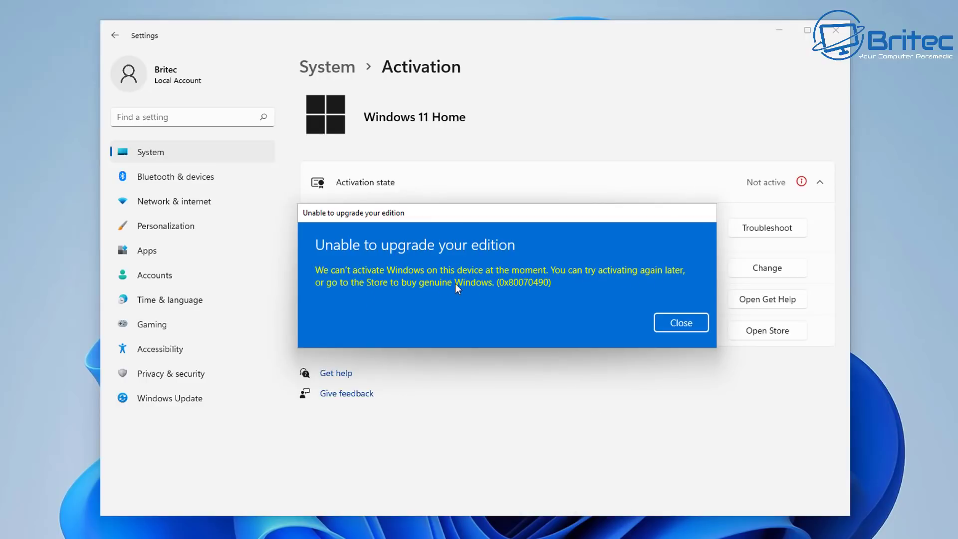
left_click(675, 320)
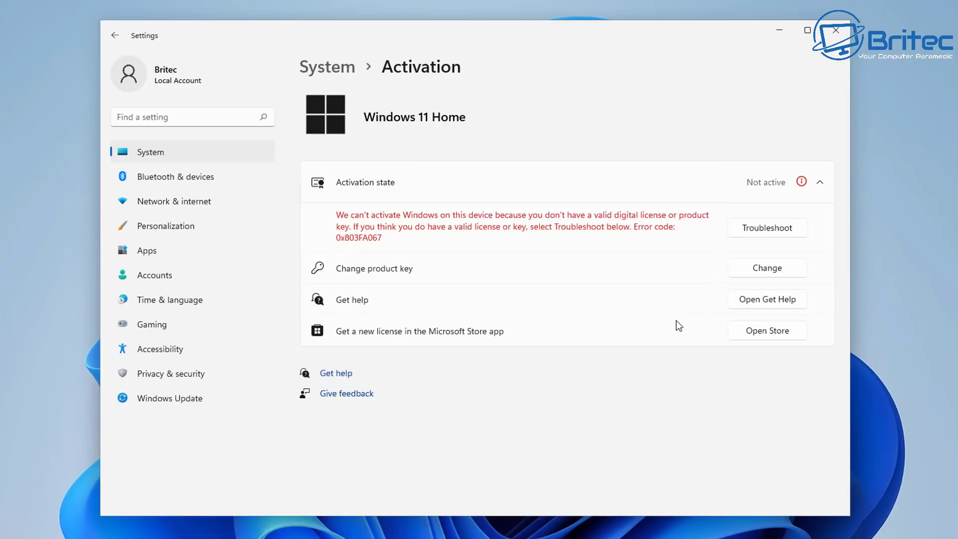
left_click(840, 31)
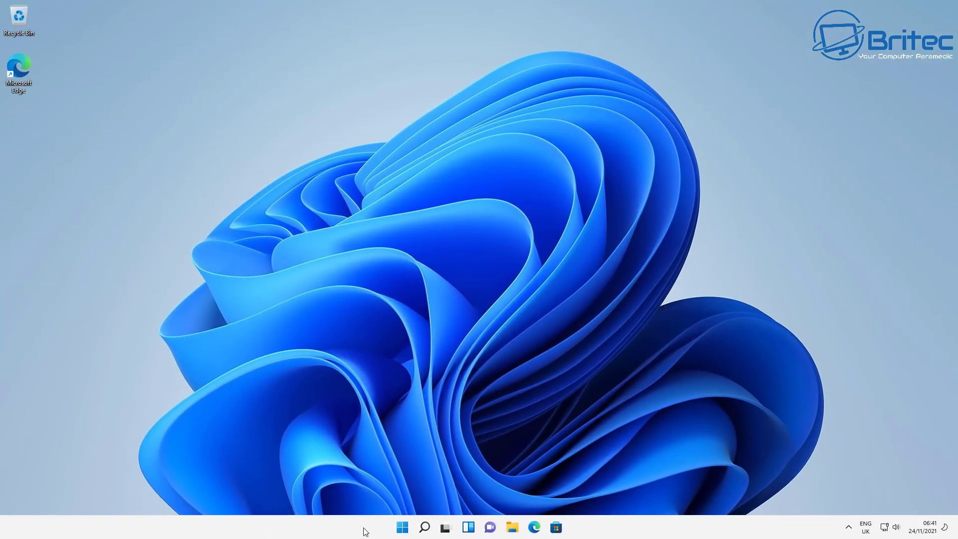
Restart the PC from the Start menu so the edition upgrade completes
left_click(405, 529)
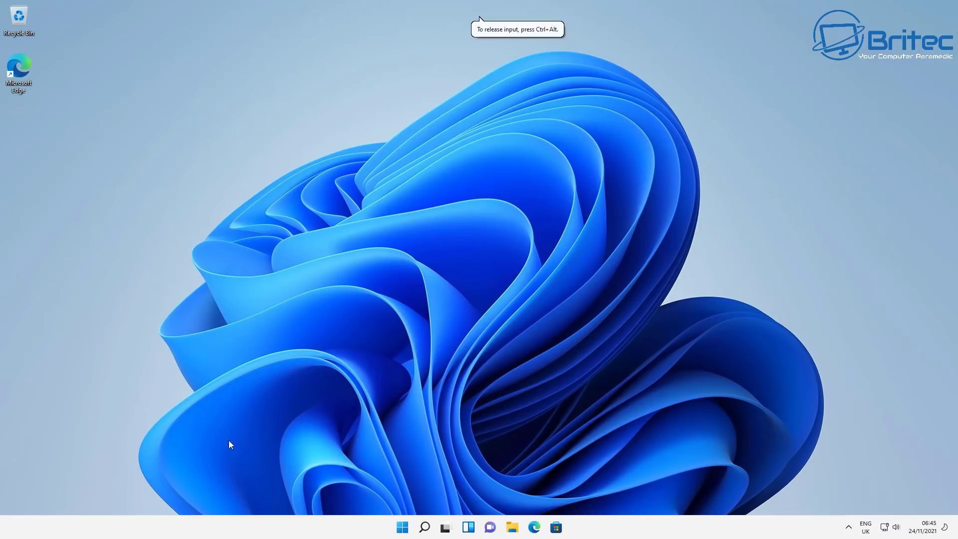
Check Settings' About page shows Edition Windows 11 Pro, then go back to System
left_click(411, 526)
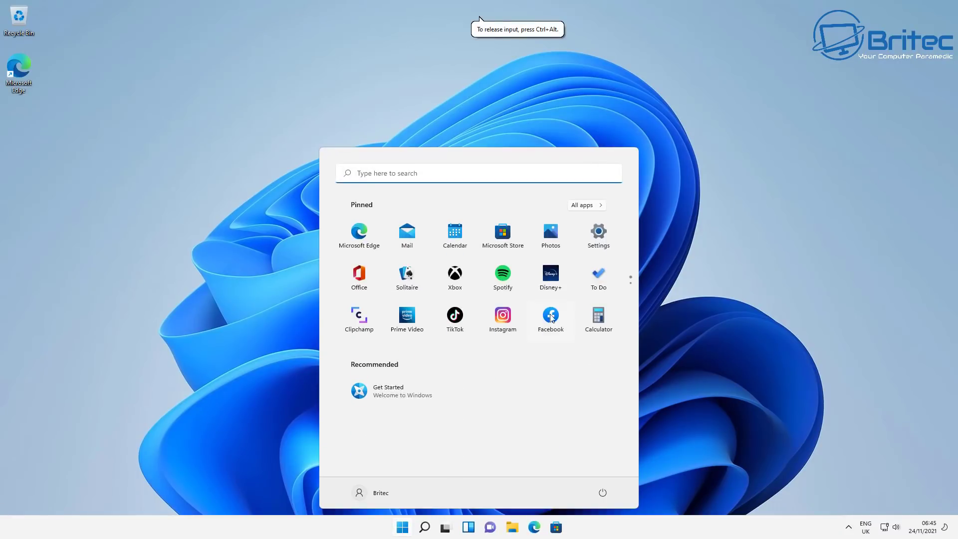
left_click(598, 232)
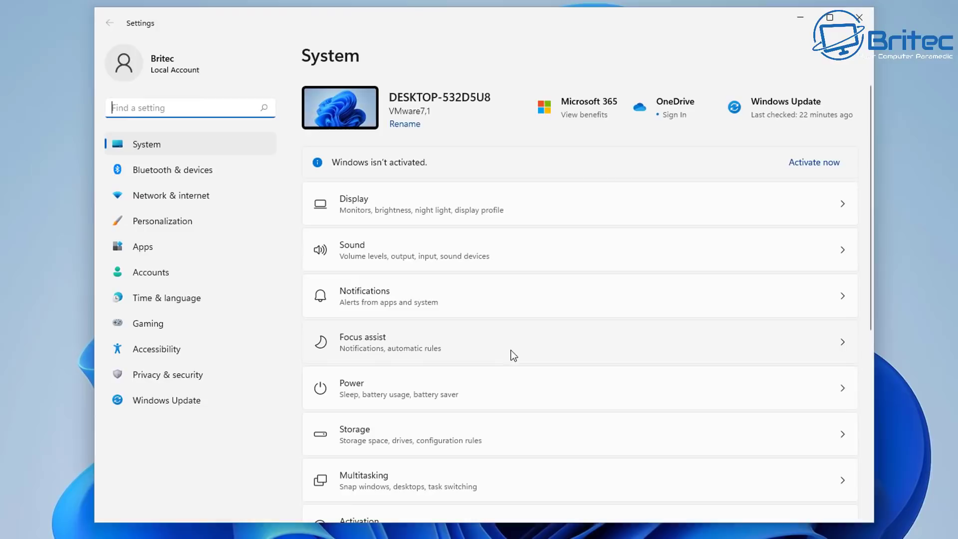
scroll(493, 337, "down", 2)
scroll(491, 367, "down", 5)
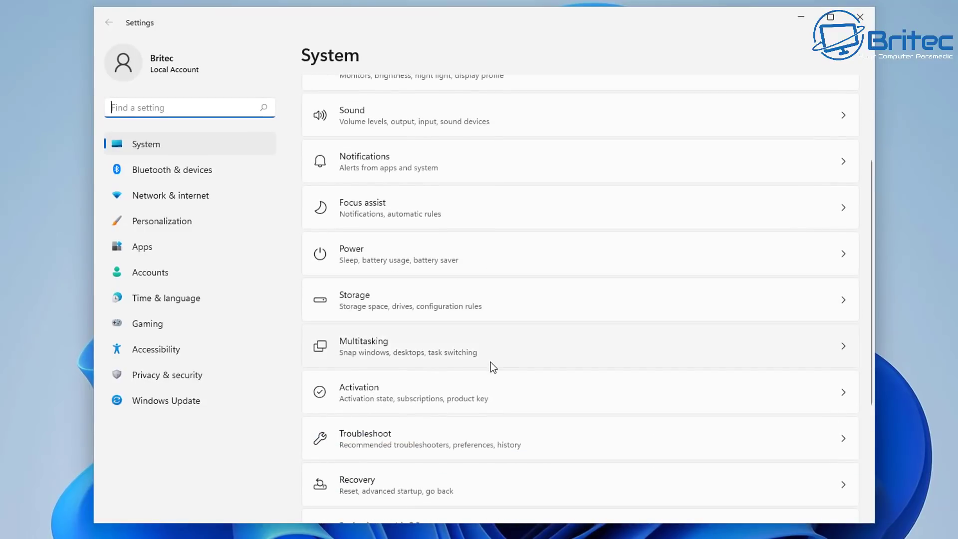
left_click(388, 476)
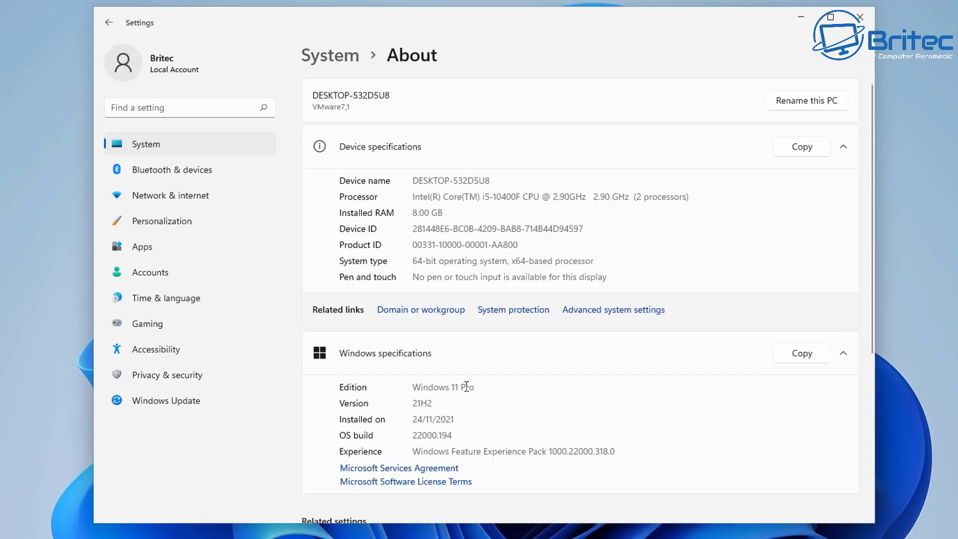
left_click_drag(467, 387, 405, 389)
left_click(559, 412)
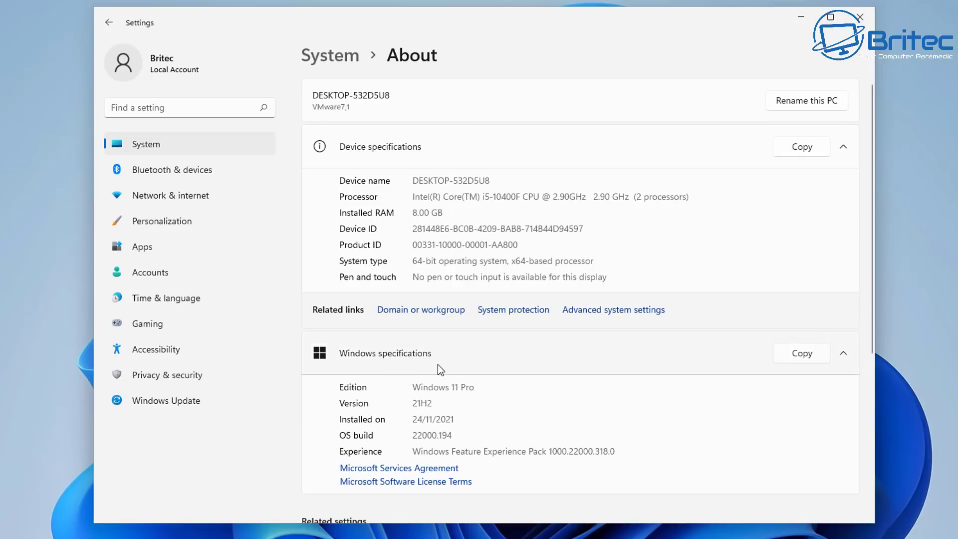
left_click(168, 147)
scroll(504, 379, "down", 3)
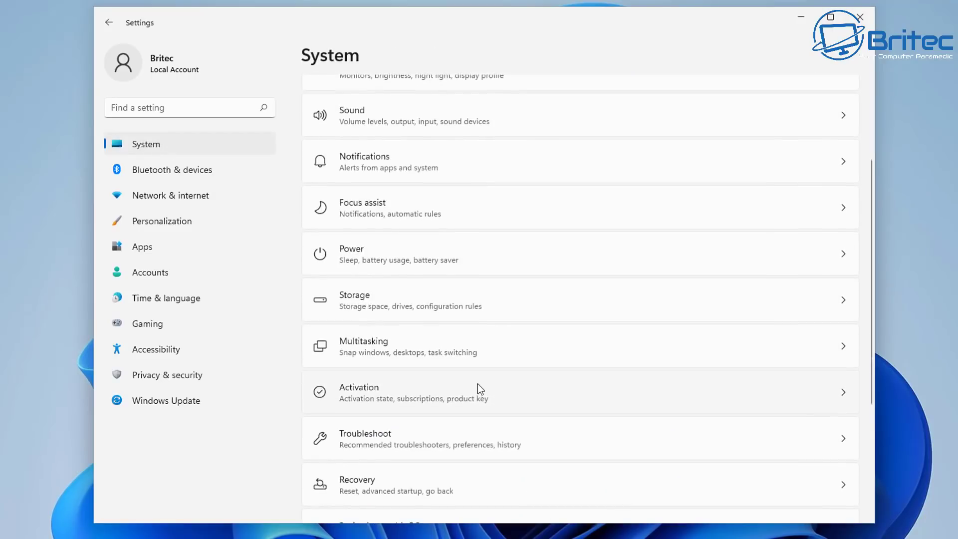
In Activation, paste the purchased Windows 11 Pro product key and submit it
left_click(433, 402)
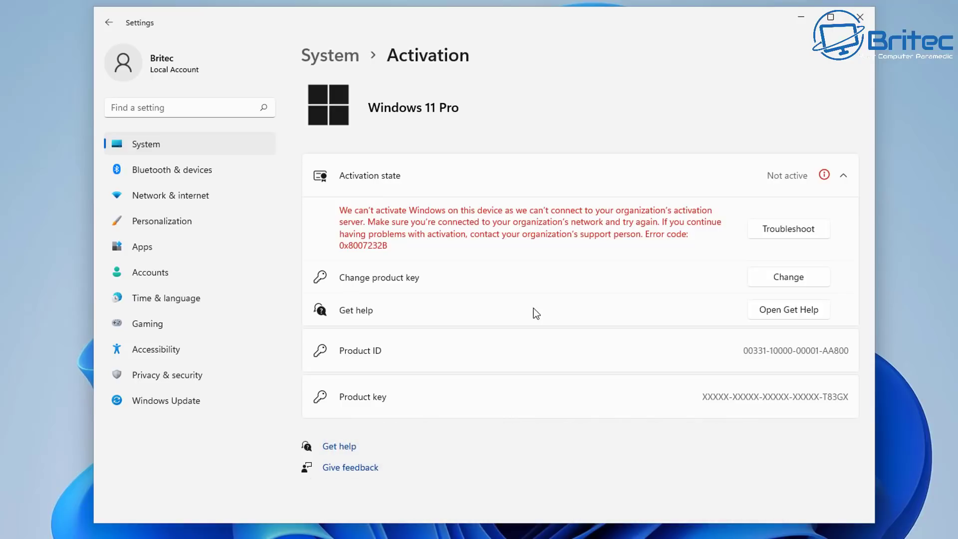
left_click(794, 282)
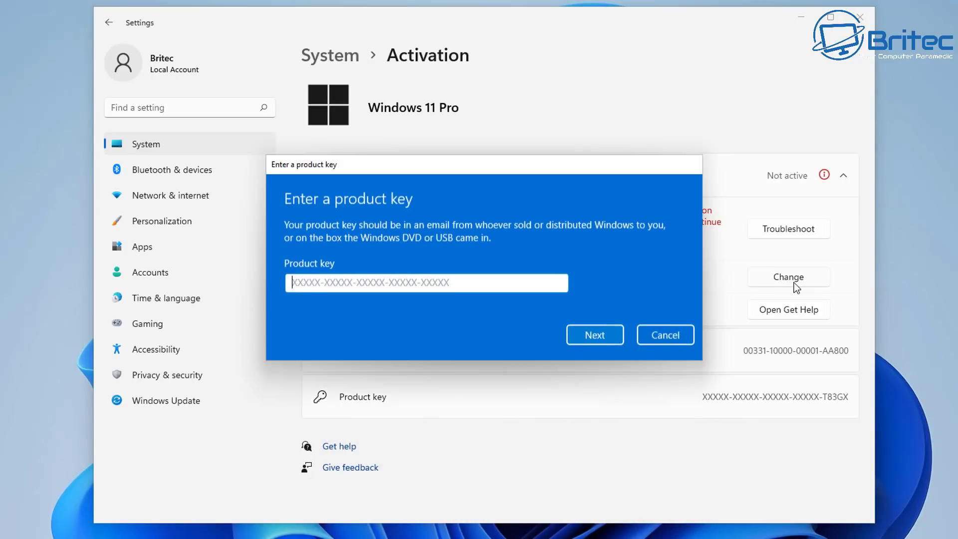
left_click_drag(436, 166, 474, 212)
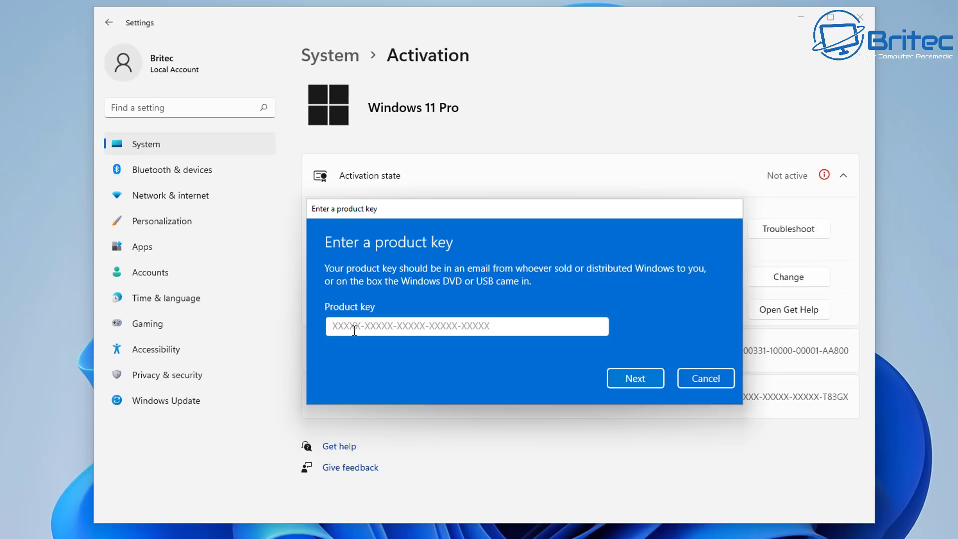
key("ctrl+v")
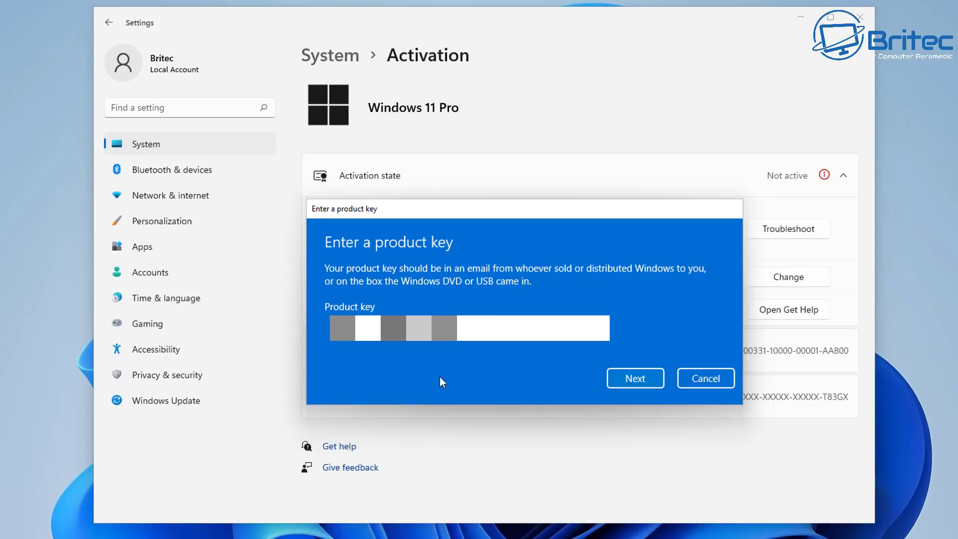
left_click(636, 379)
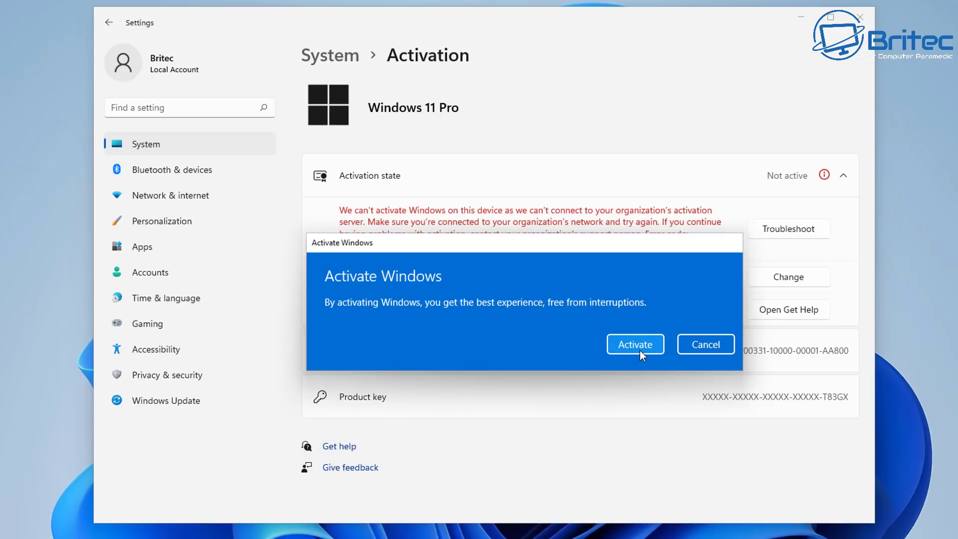
Activate Windows 11 Pro with the purchased key and dismiss the 'Windows is activated' confirmation
left_click(639, 350)
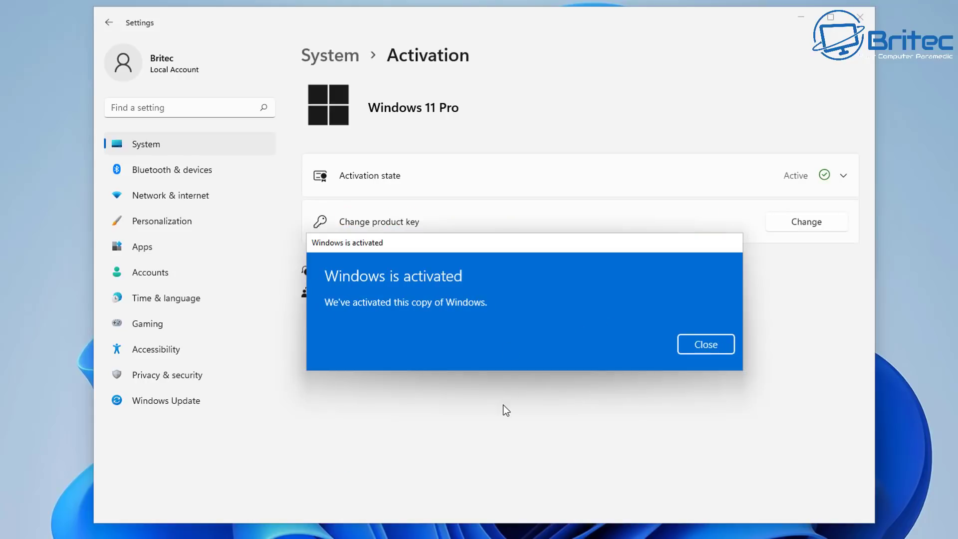
left_click(706, 349)
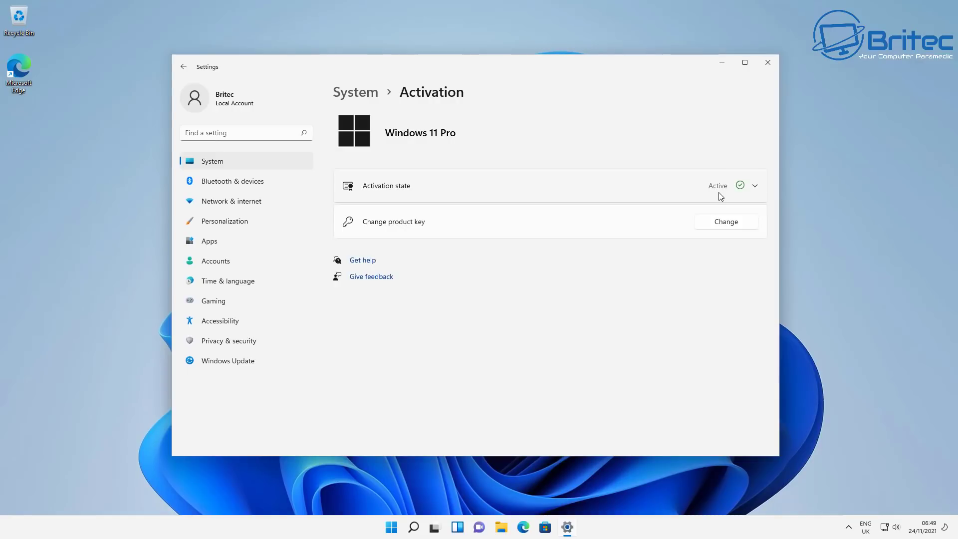
Close the Settings window, leaving an empty desktop
left_click(766, 66)
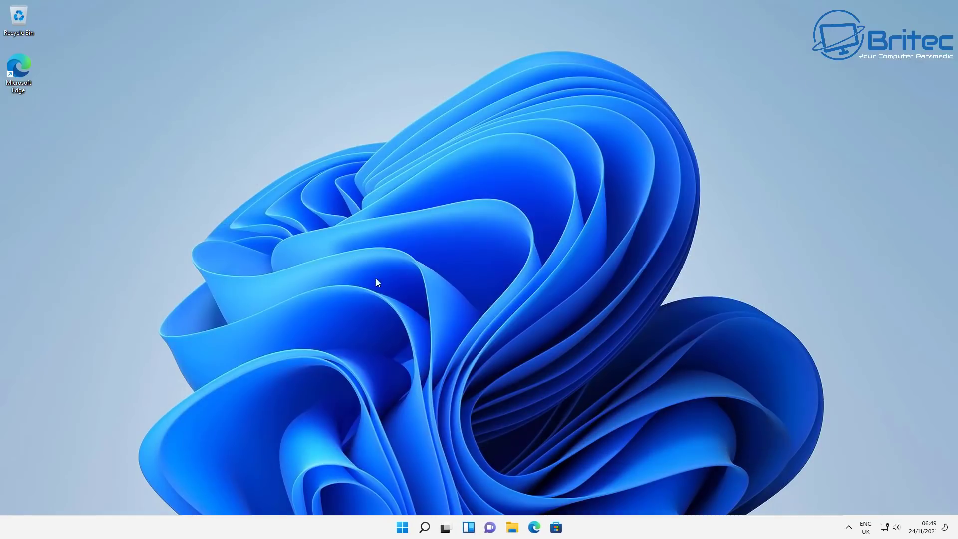